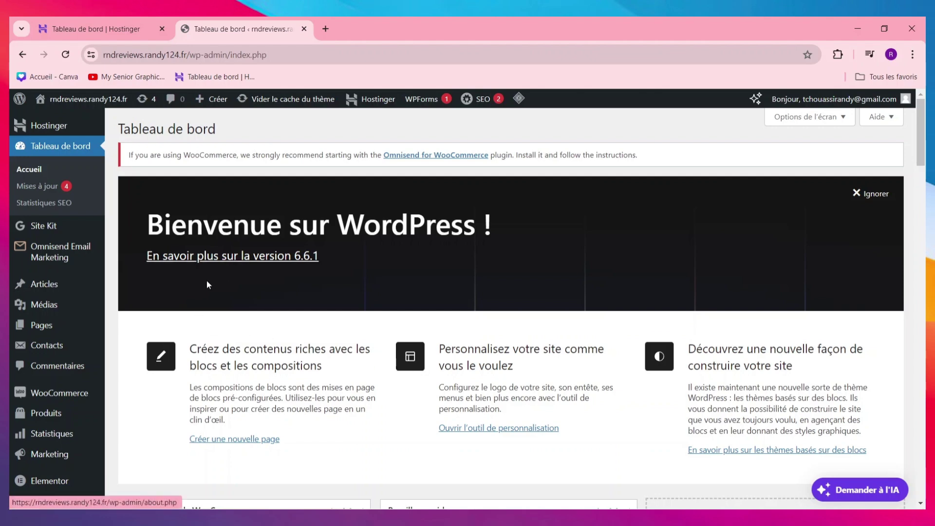
# Step: Open the page for adding new extensions to the WordPress site
pyautogui.scroll(-3, 102, 296)
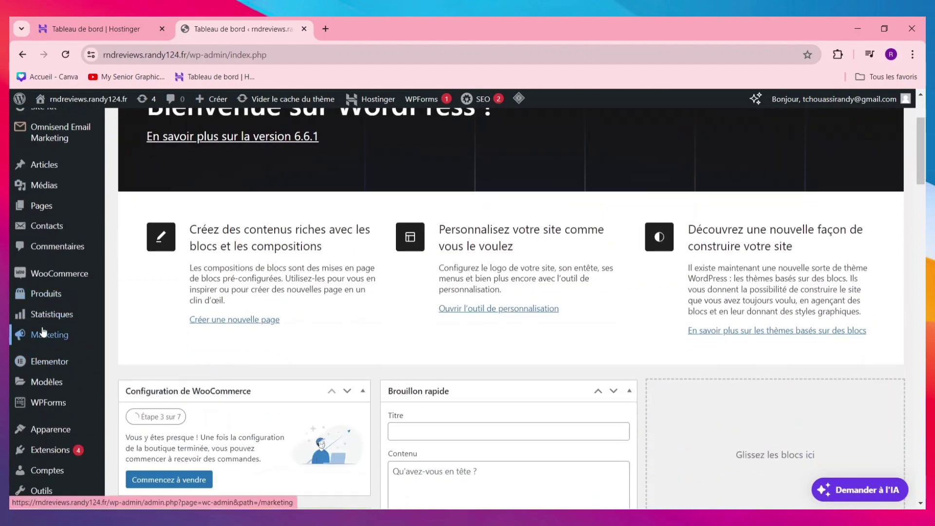
pyautogui.scroll(-2, 54, 429)
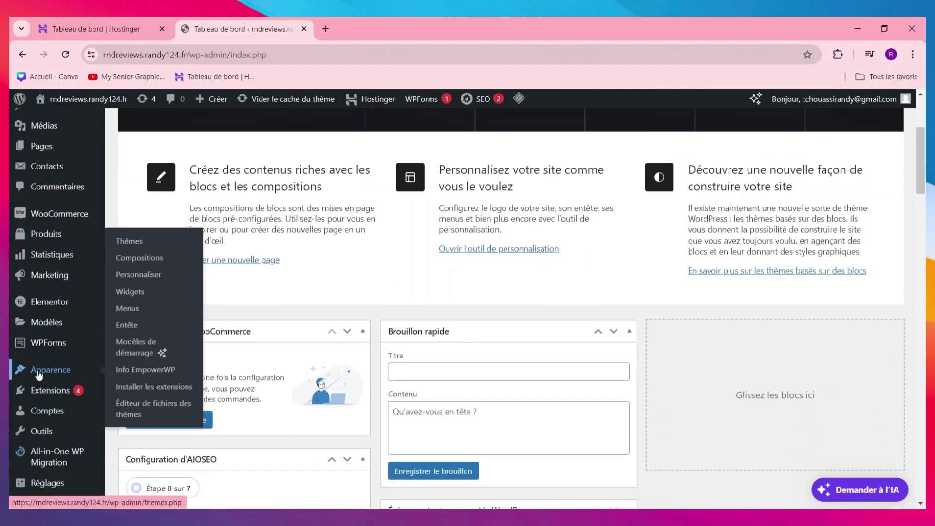
pyautogui.moveTo(42, 396)
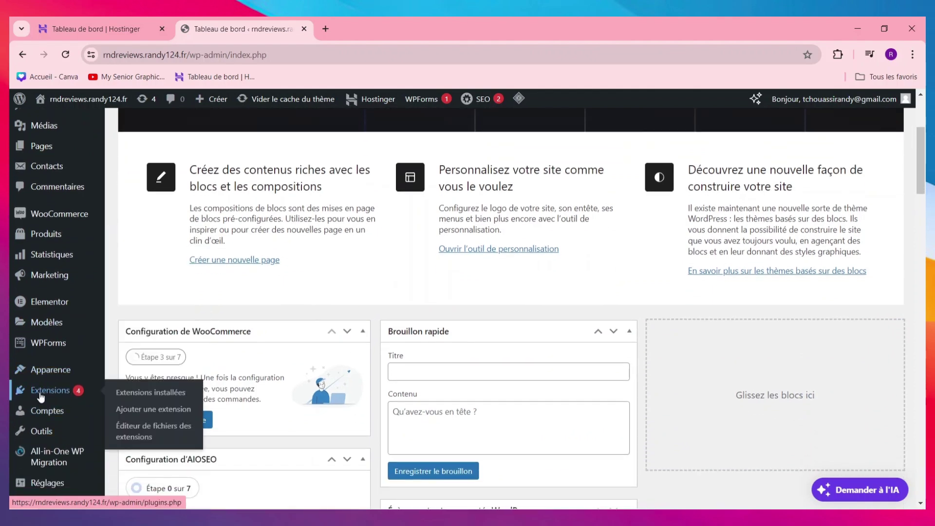
pyautogui.click(153, 410)
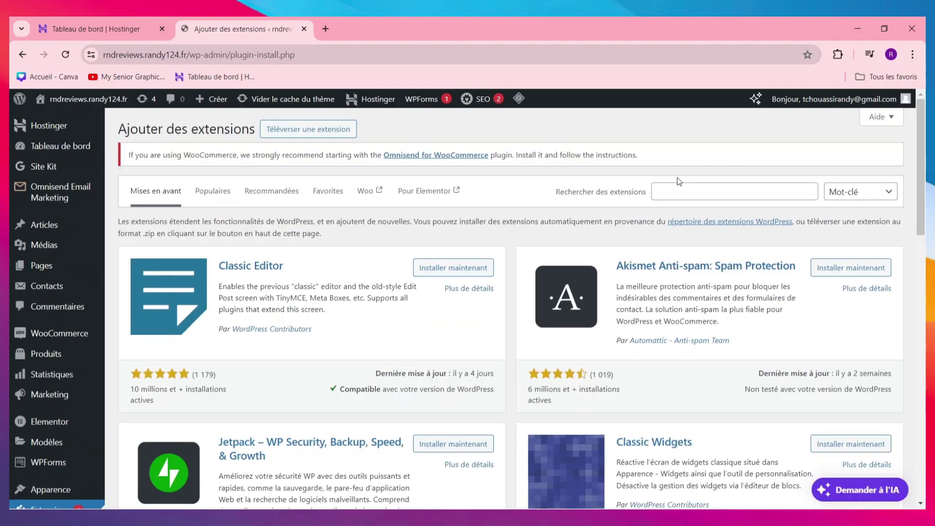
# Step: Search the extension catalogue for elementor and look over the matching extensions
pyautogui.click(692, 190)
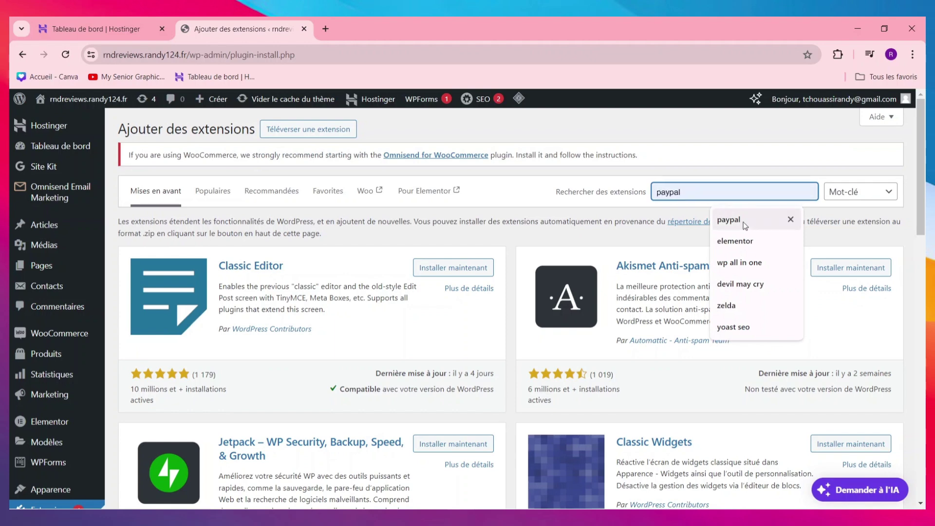
pyautogui.click(732, 246)
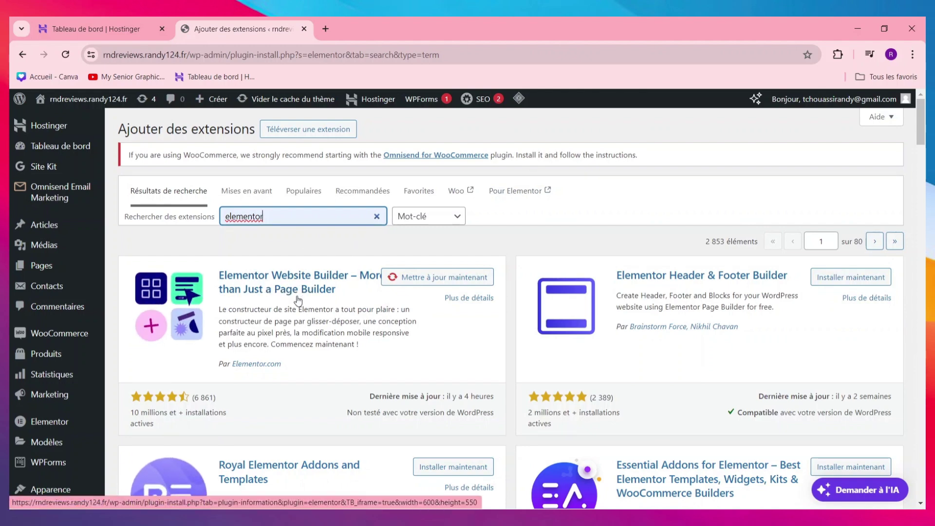
pyautogui.scroll(-1, 318, 300)
pyautogui.scroll(-1, 319, 300)
pyautogui.scroll(2, 327, 294)
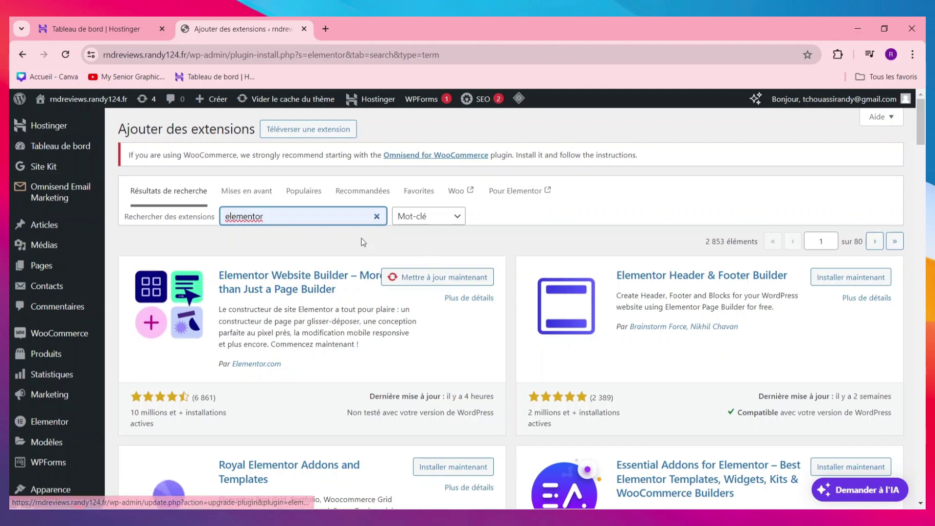
# Step: Replace the search with smart slider, then install and activate Smart Slider 3
pyautogui.click(377, 216)
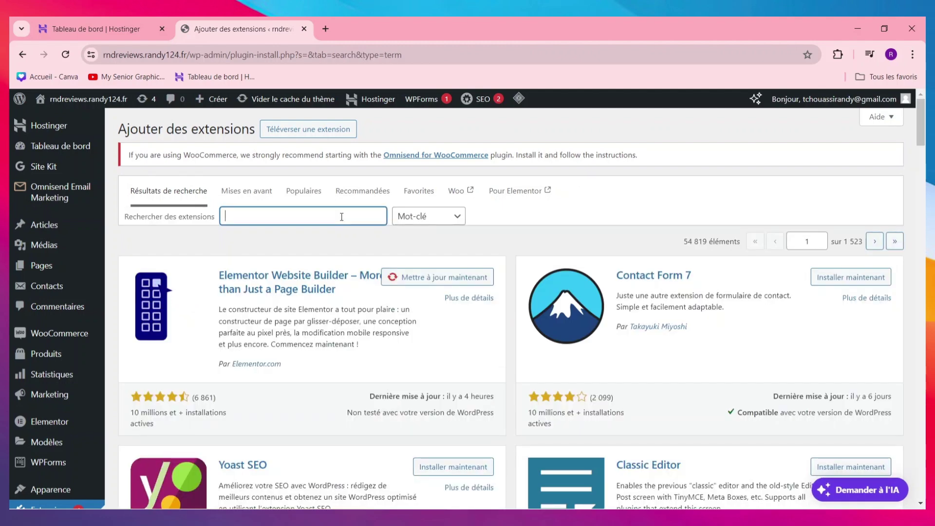
pyautogui.write('smart slider')
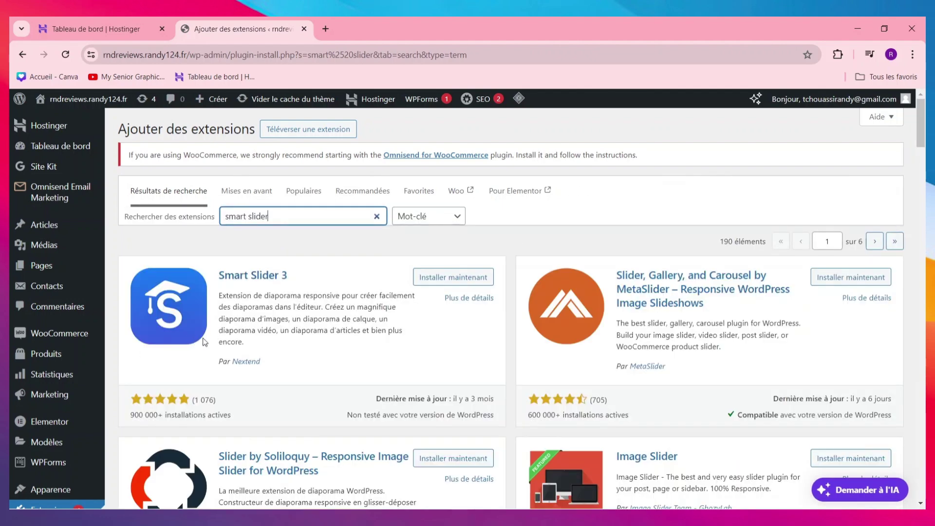
pyautogui.click(431, 279)
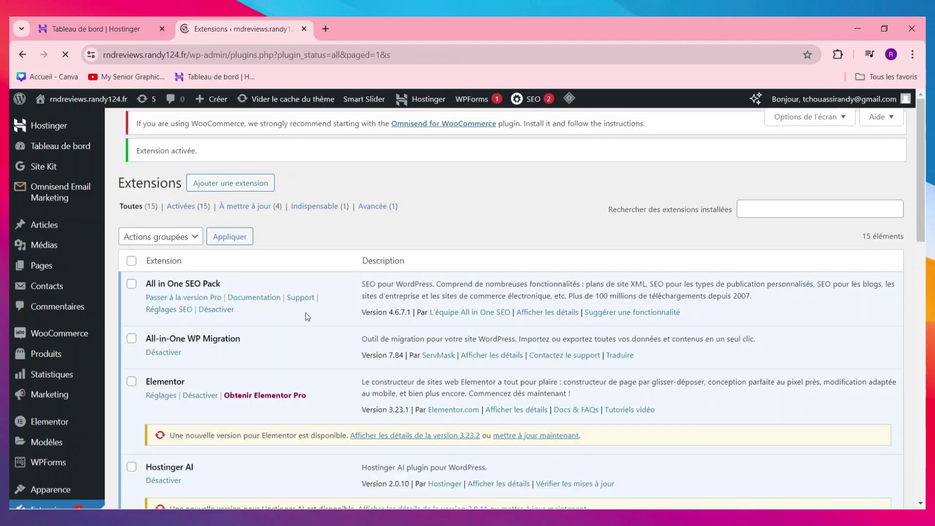
# Step: Open the Smart Slider dashboard from the WordPress admin and bring up its template library
pyautogui.scroll(-6, 352, 393)
pyautogui.scroll(2, 189, 350)
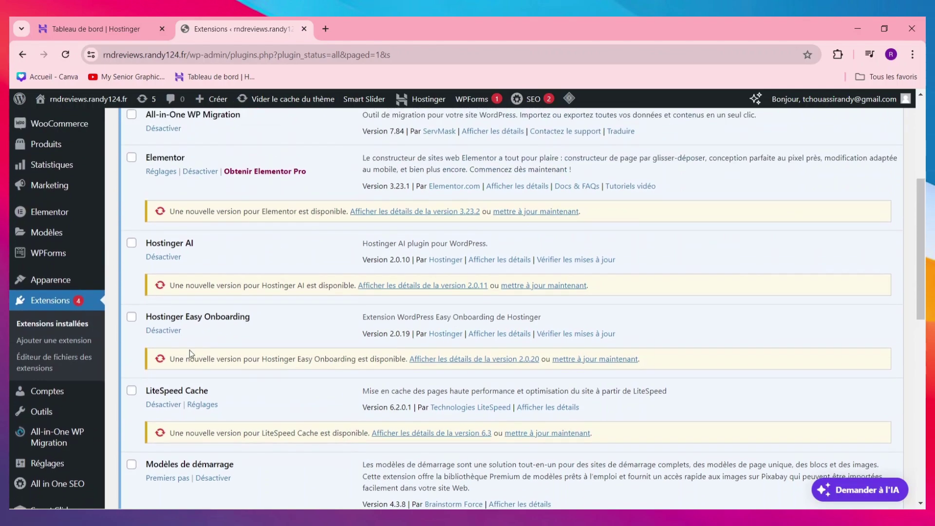
pyautogui.scroll(-2, 146, 370)
pyautogui.scroll(-3, 115, 391)
pyautogui.moveTo(42, 459)
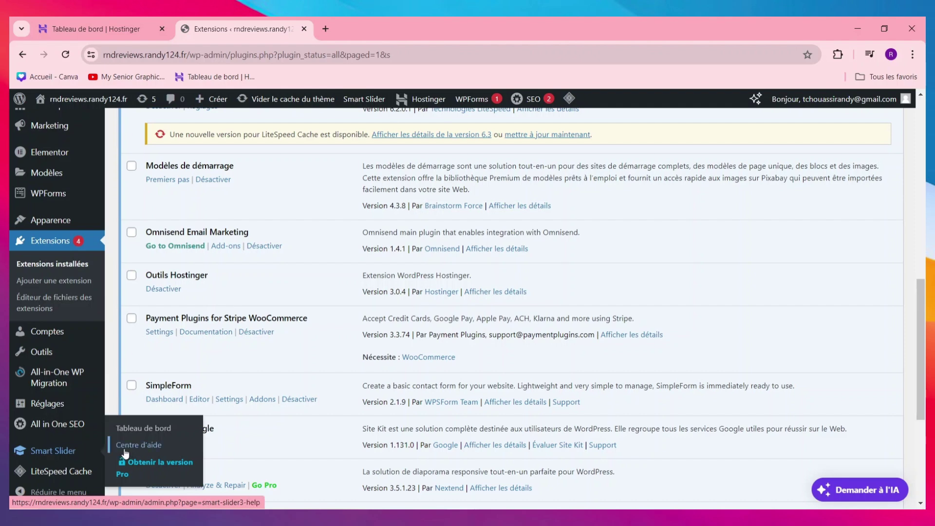
pyautogui.click(149, 428)
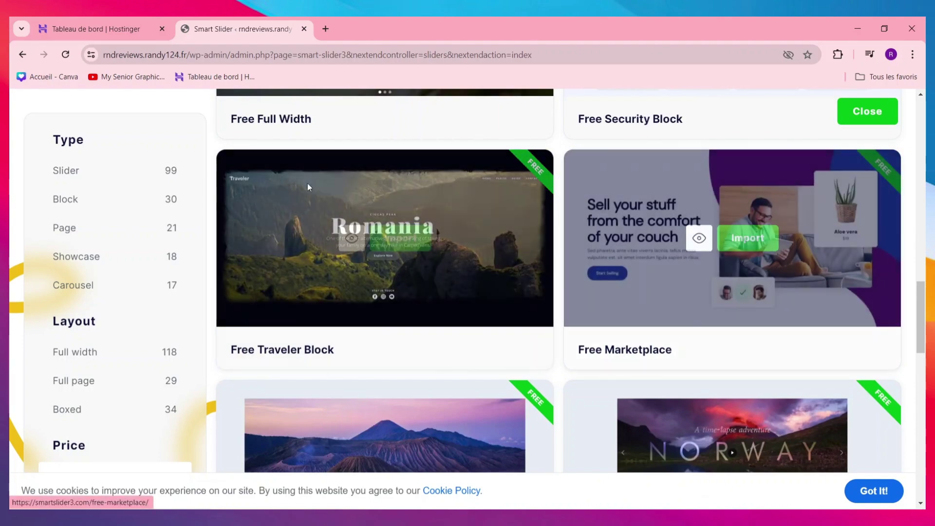
# Step: Filter the templates by the Slider type, preview Lightbox with Caption Slider, and return to the library
pyautogui.click(81, 172)
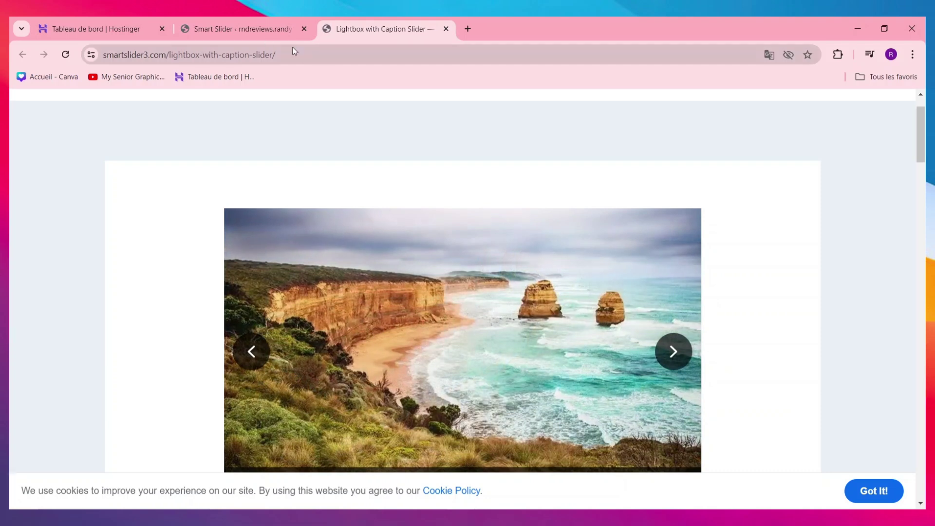
pyautogui.click(267, 31)
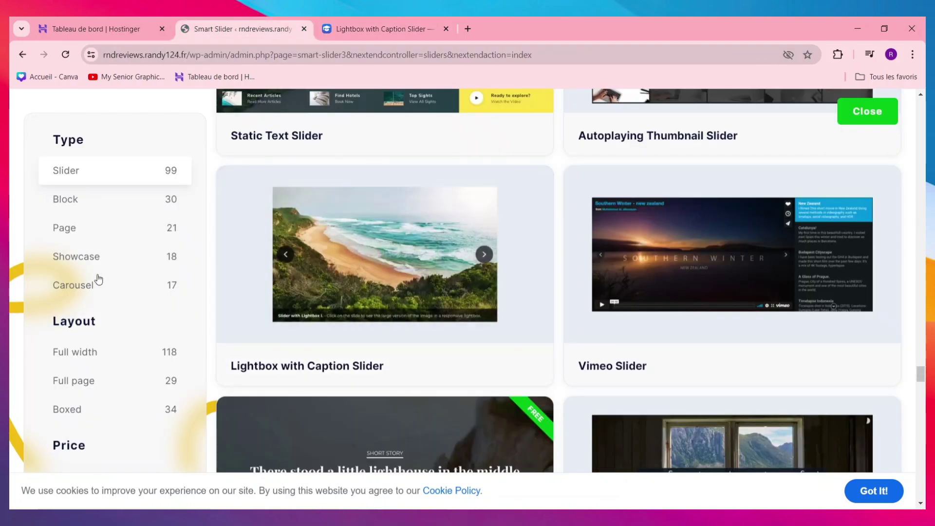
# Step: Filter the templates by the Carousel type and browse the available carousel designs
pyautogui.click(87, 286)
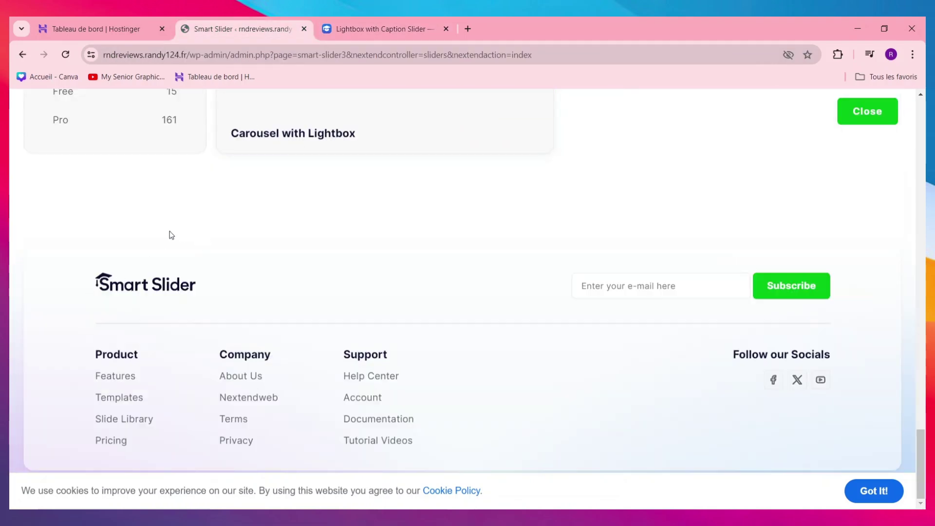
pyautogui.scroll(11, 362, 261)
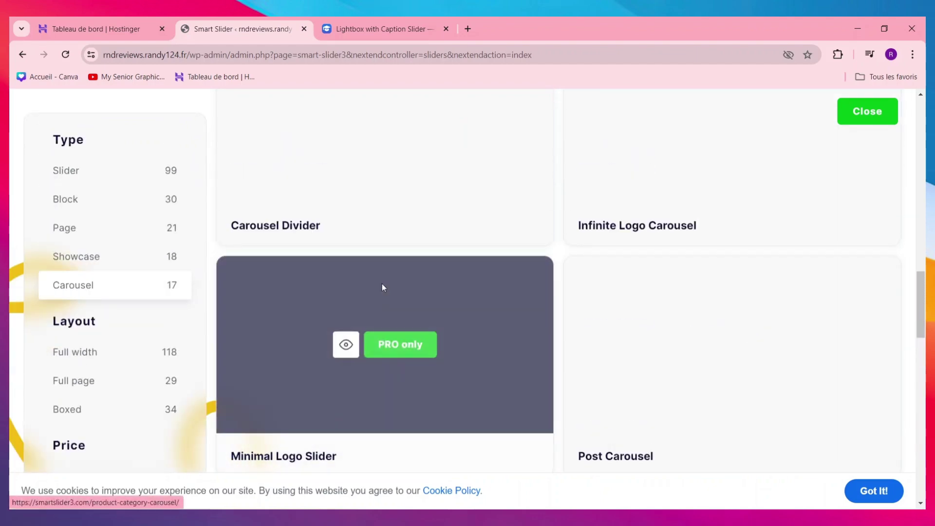
pyautogui.scroll(-10, 383, 294)
pyautogui.scroll(2, 369, 289)
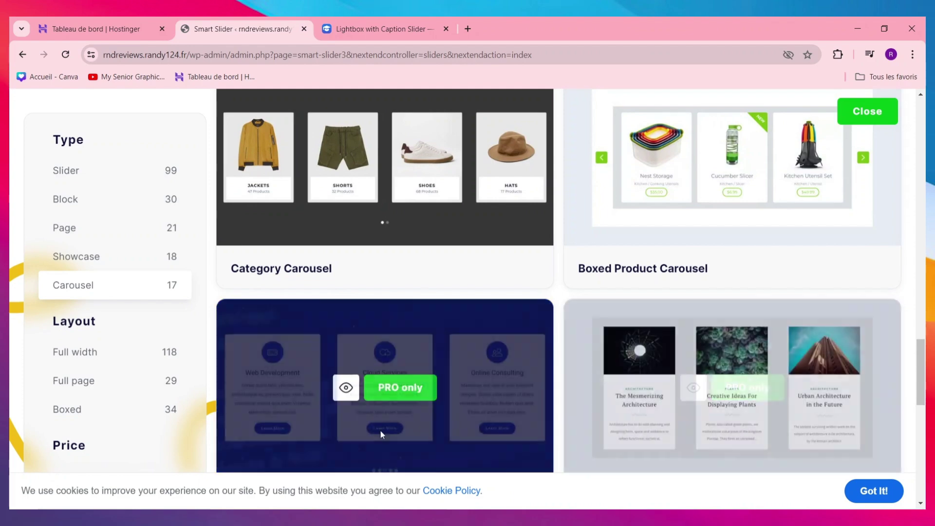
pyautogui.scroll(12, 634, 434)
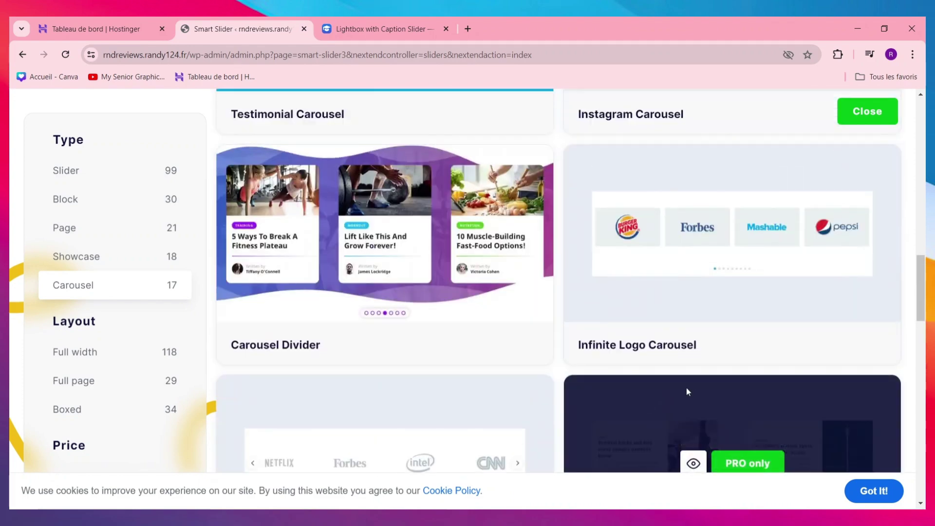
pyautogui.scroll(2, 377, 287)
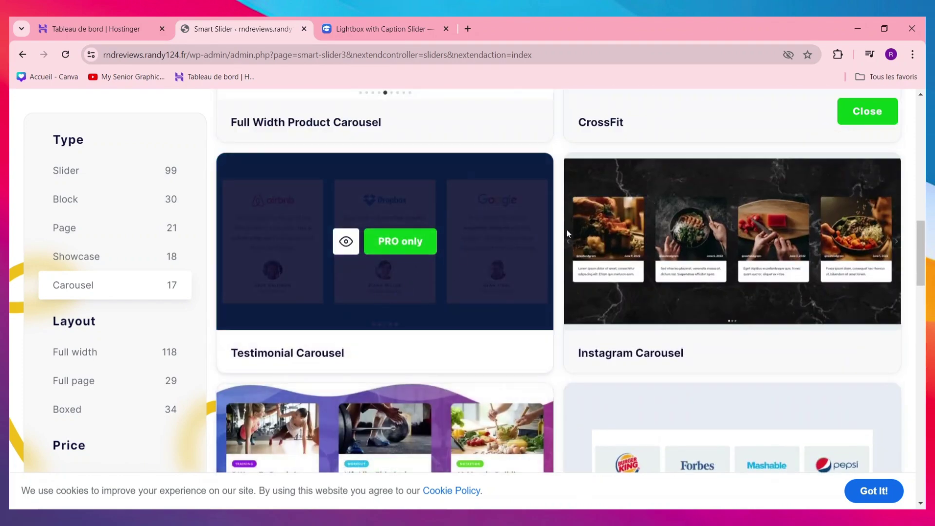
pyautogui.scroll(2, 653, 302)
pyautogui.scroll(8, 649, 317)
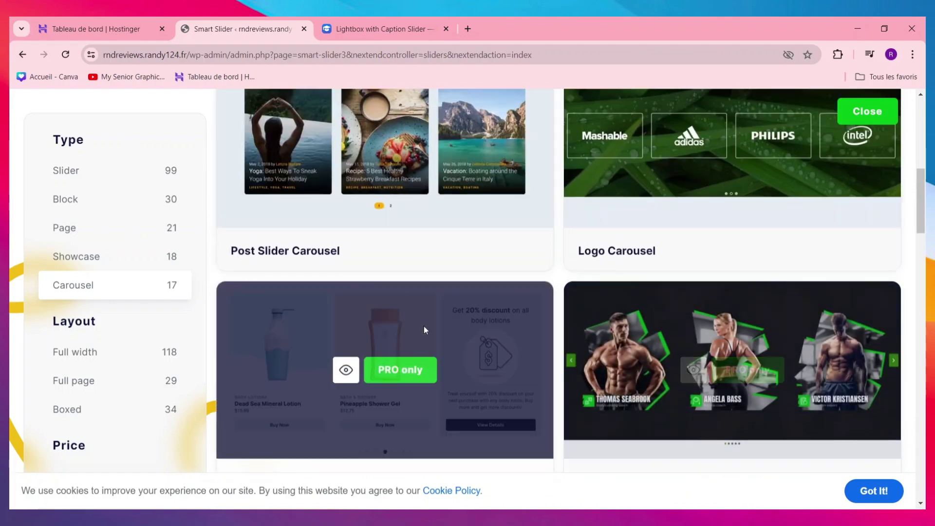
pyautogui.scroll(2, 505, 306)
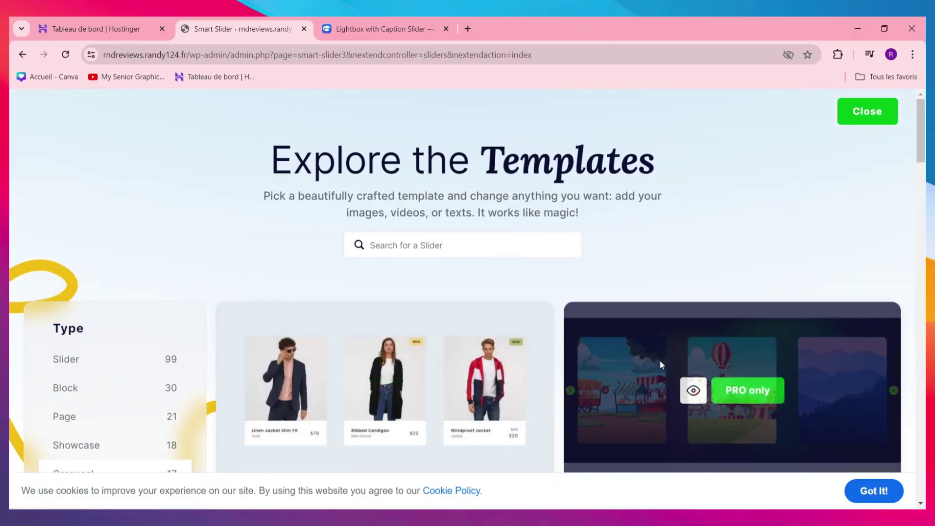
pyautogui.scroll(-4, 659, 361)
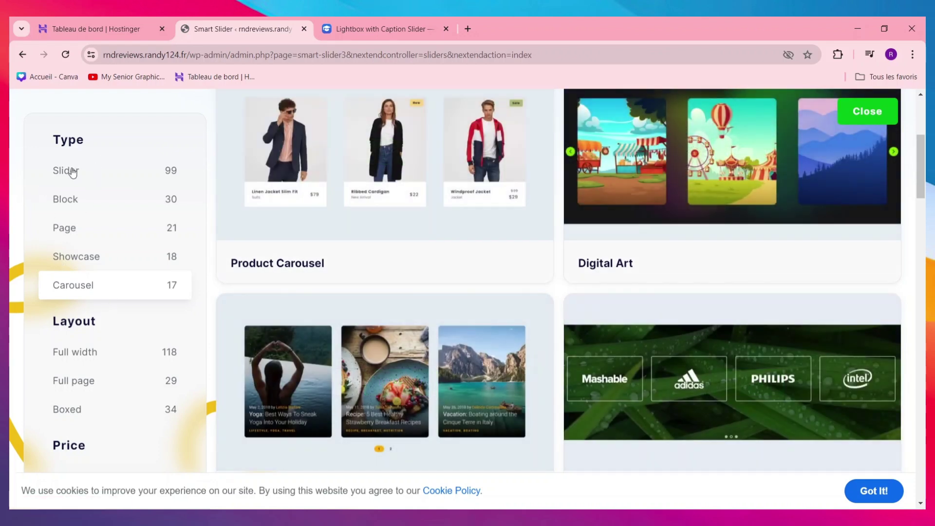
pyautogui.scroll(-3, 115, 363)
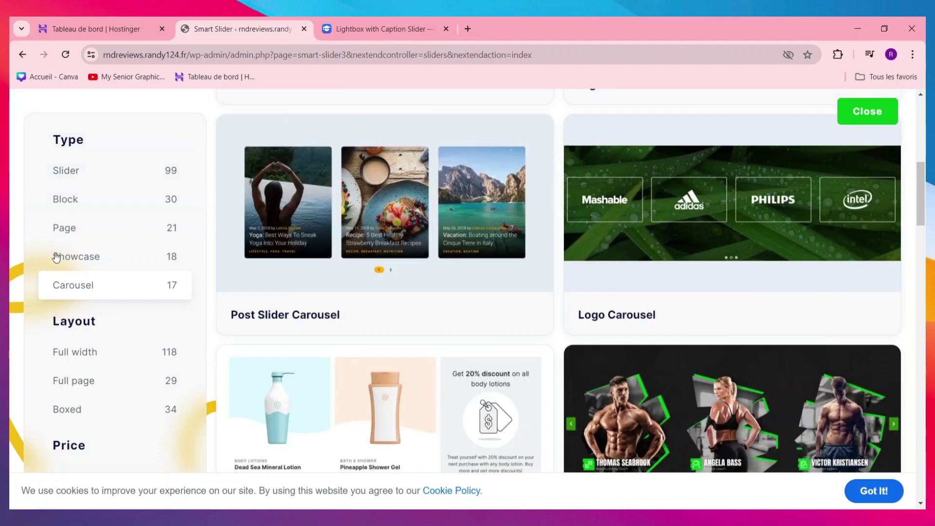
# Step: Switch the type filter back to Slider and browse the slider designs on offer
pyautogui.click(66, 172)
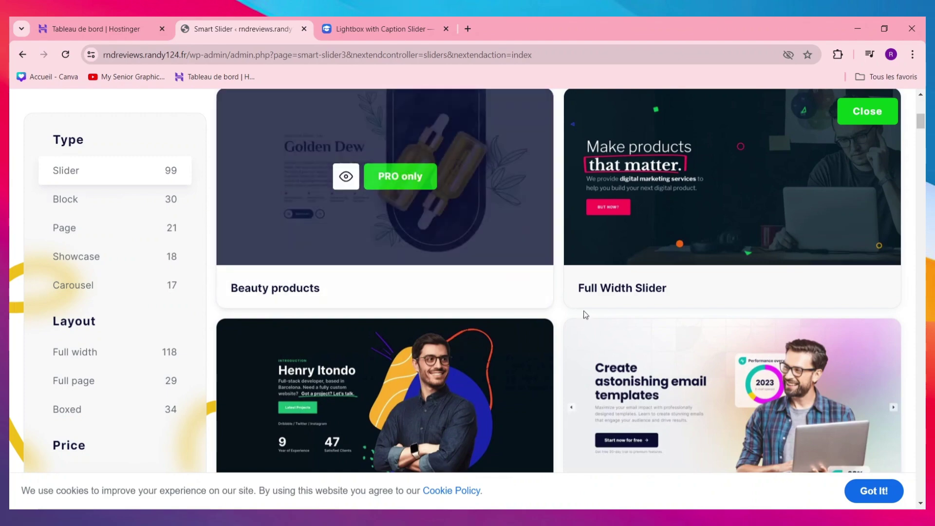
pyautogui.scroll(-6, 511, 315)
pyautogui.scroll(3, 467, 306)
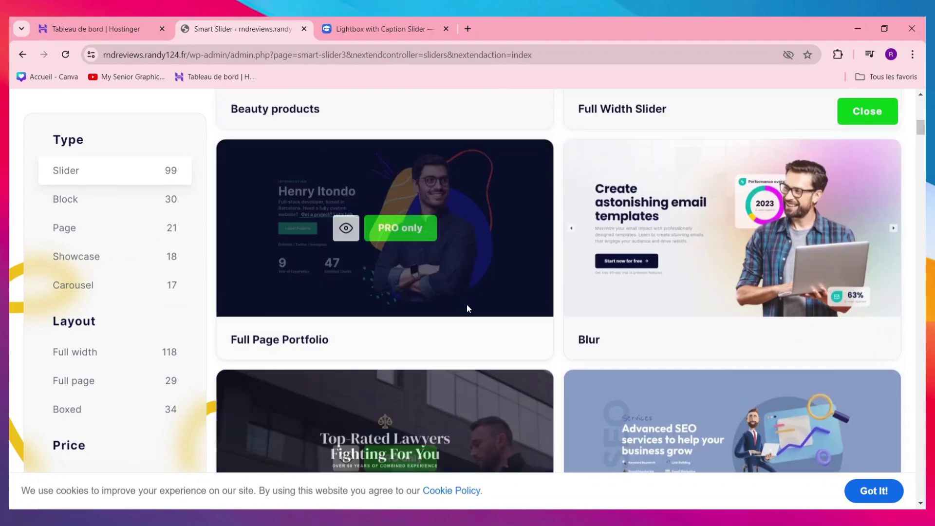
pyautogui.scroll(-20, 467, 306)
pyautogui.scroll(18, 538, 324)
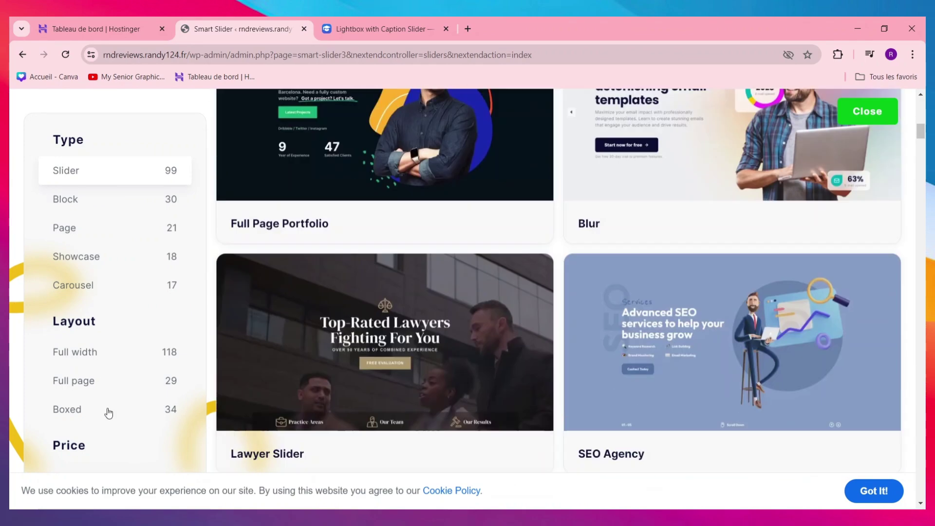
pyautogui.scroll(-5, 86, 429)
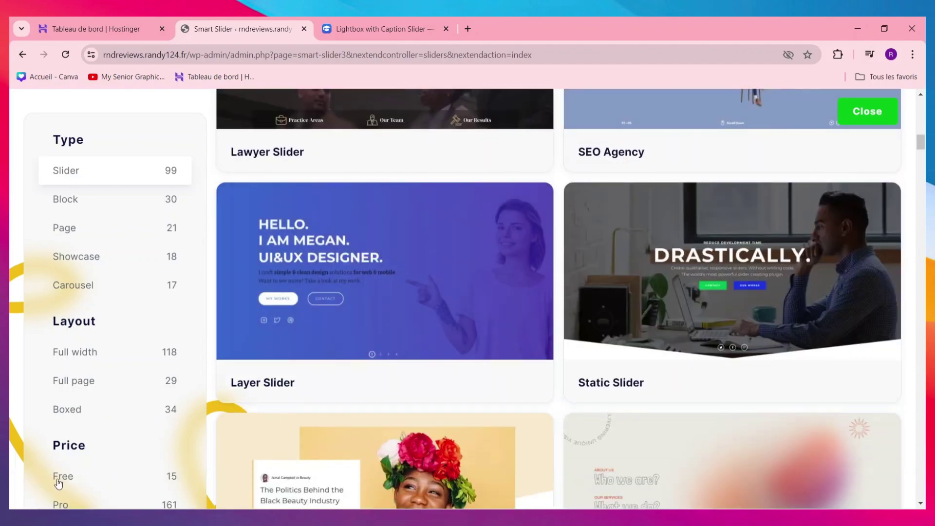
# Step: Restrict the templates to the Free price option and import the Image Slider template
pyautogui.click(58, 479)
pyautogui.scroll(15, 464, 411)
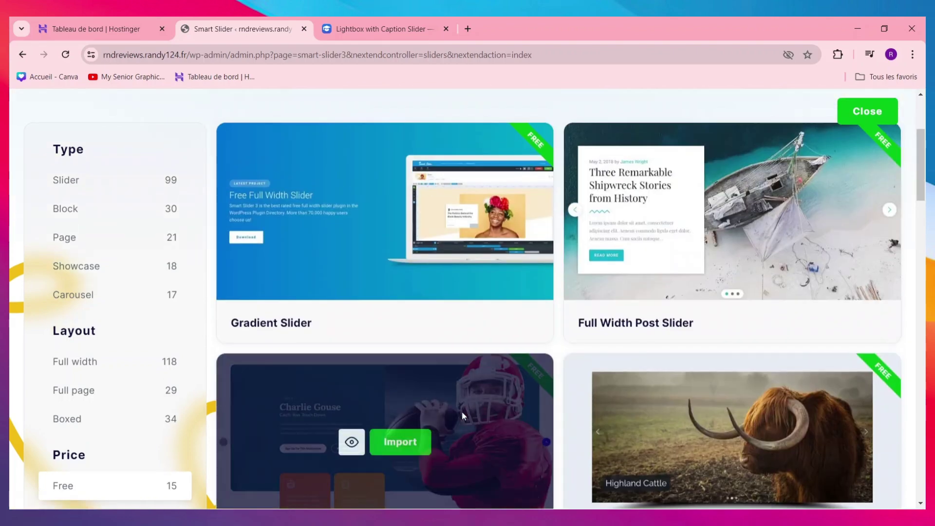
pyautogui.scroll(4, 462, 411)
pyautogui.scroll(-7, 453, 438)
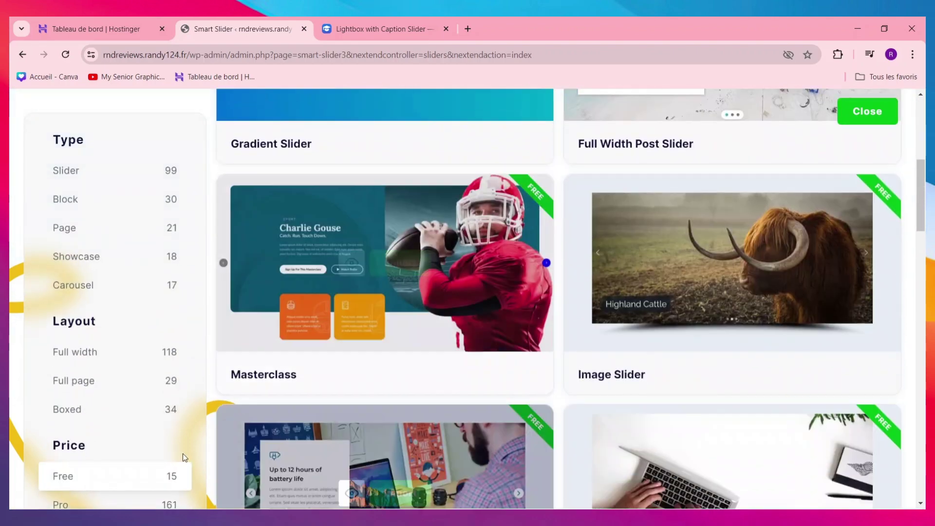
pyautogui.scroll(-4, 695, 302)
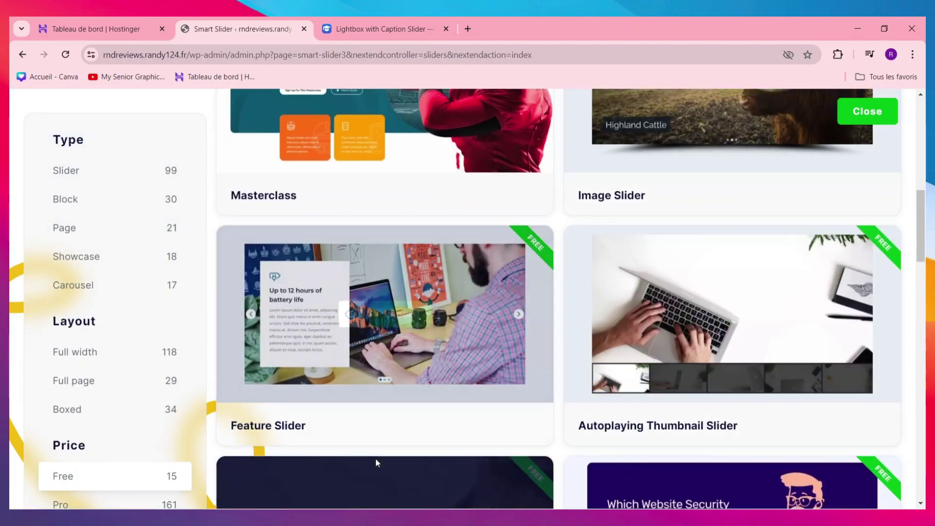
pyautogui.scroll(2, 814, 132)
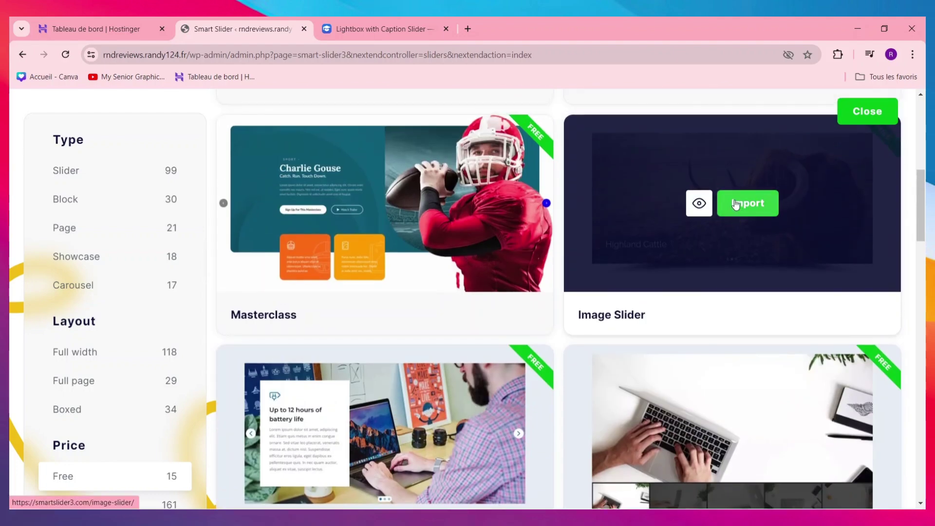
pyautogui.click(748, 205)
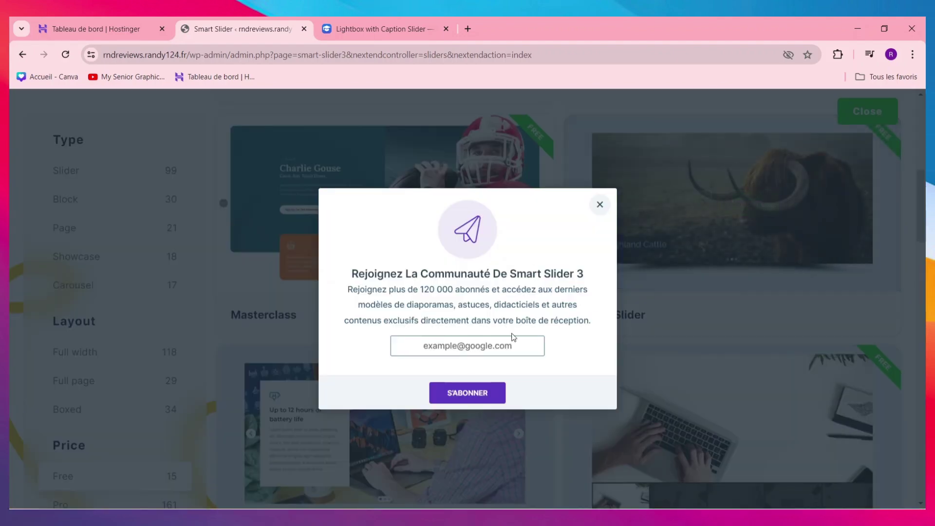
pyautogui.scroll(3, 354, 314)
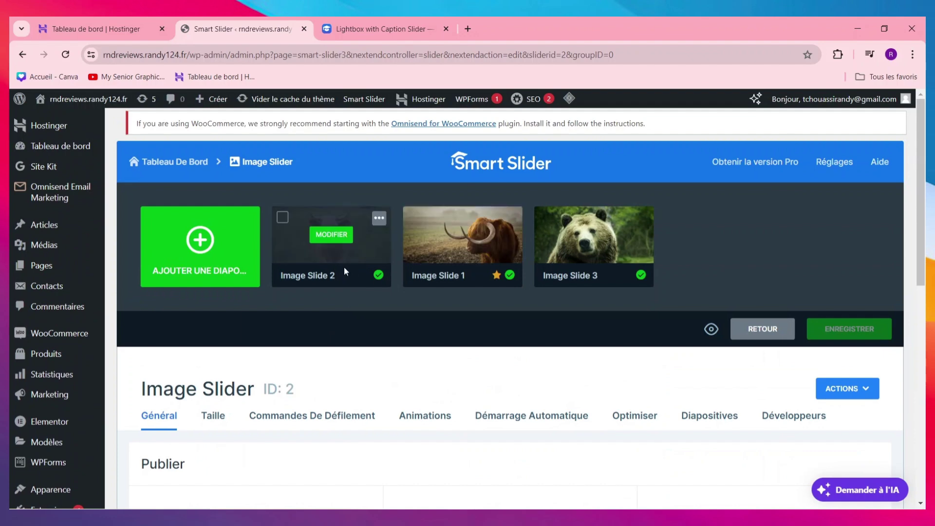
# Step: Try to reposition Image Slide 1 within the slide order of the imported Image Slider
pyautogui.moveTo(445, 243); pyautogui.dragTo(524, 247)
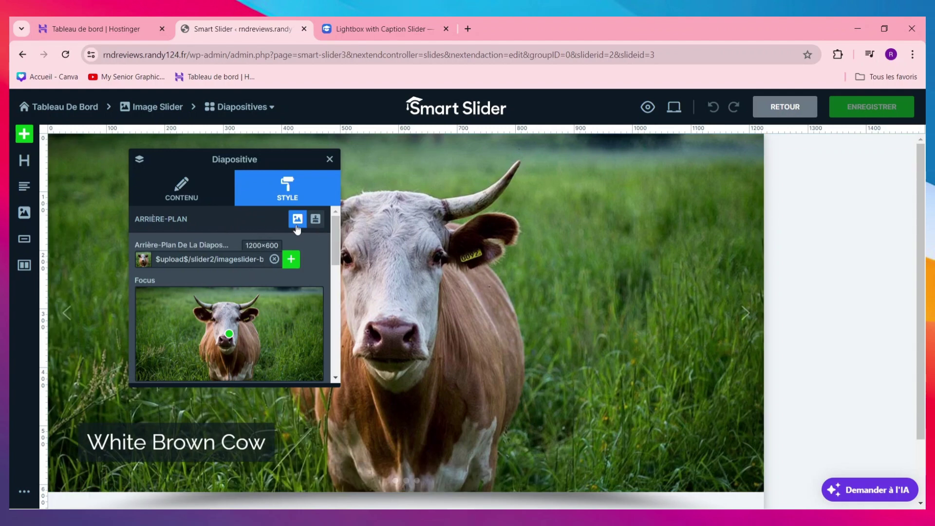
# Step: Replace the White Brown Cow slide's background with an uploaded waterfall photo, pexels-samkolder-2387873.jpg, and save the slide
pyautogui.click(274, 259)
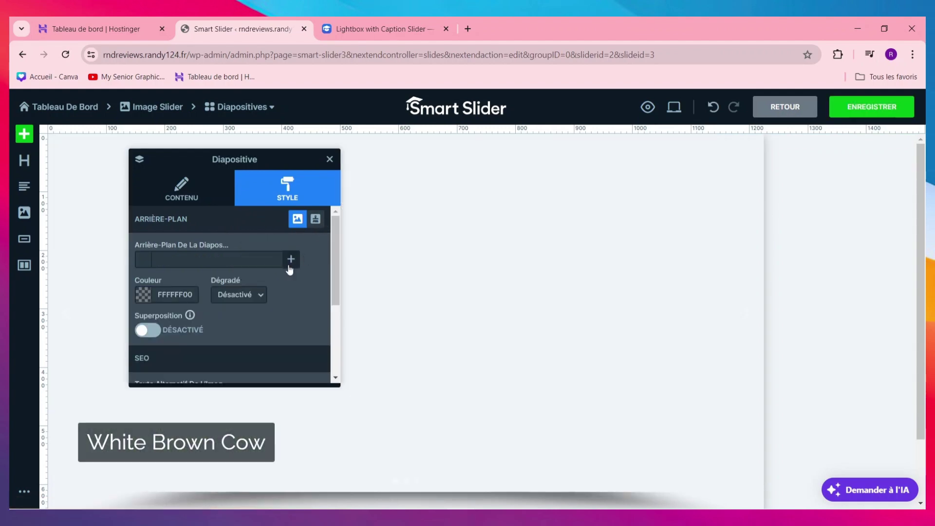
pyautogui.click(289, 263)
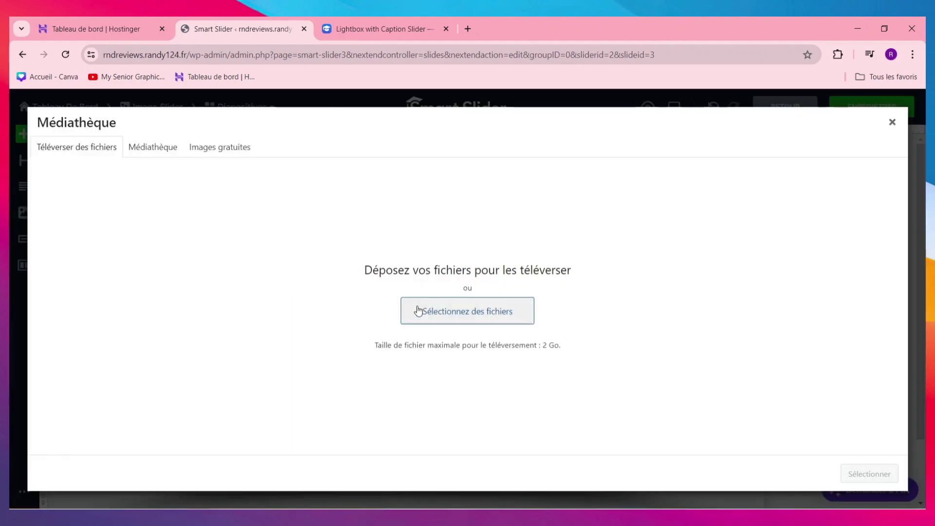
pyautogui.click(447, 307)
pyautogui.scroll(-8, 229, 185)
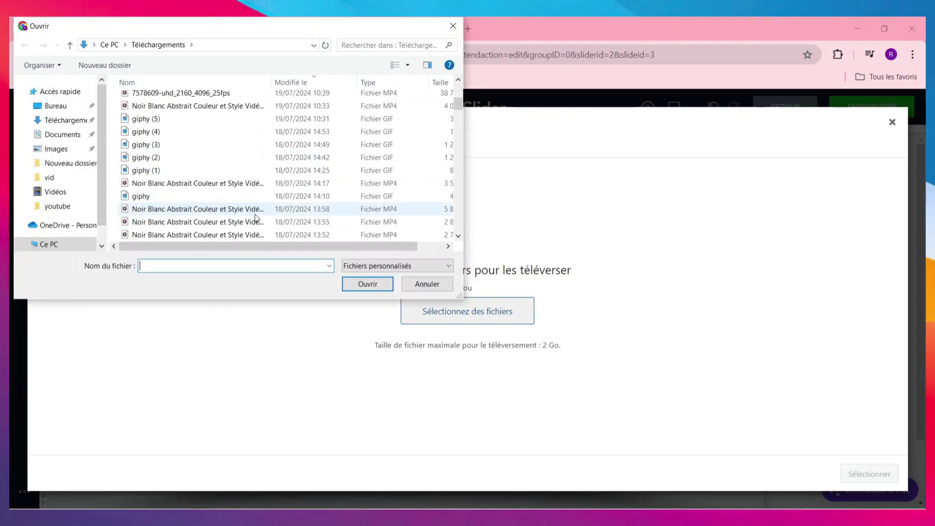
pyautogui.scroll(-12, 225, 182)
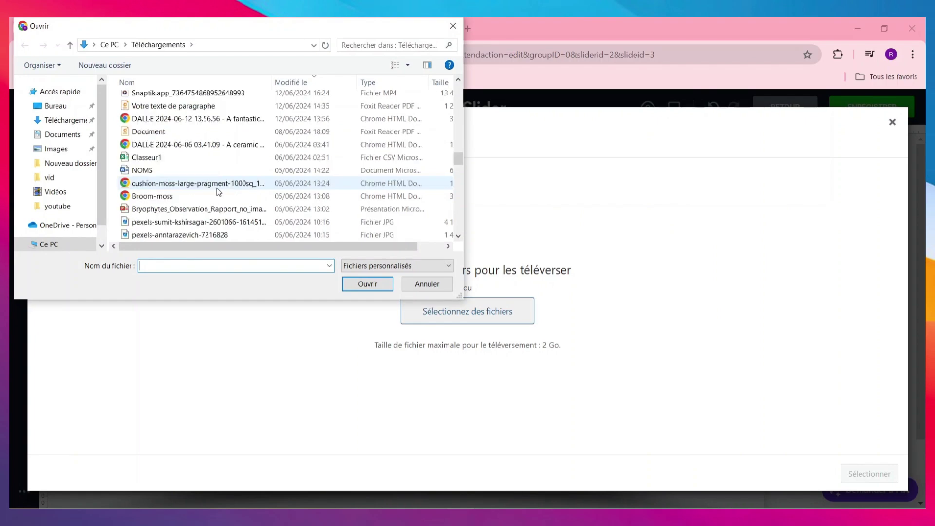
pyautogui.doubleClick(171, 155)
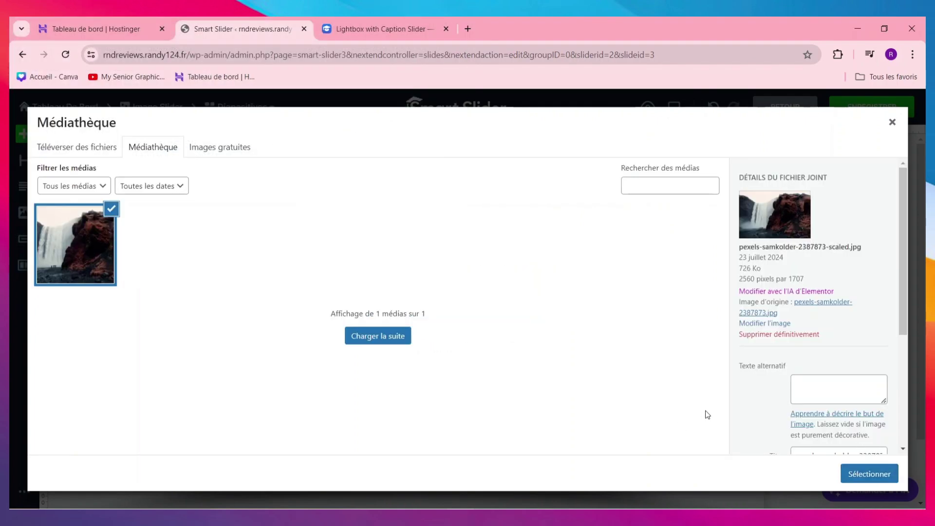
pyautogui.click(870, 474)
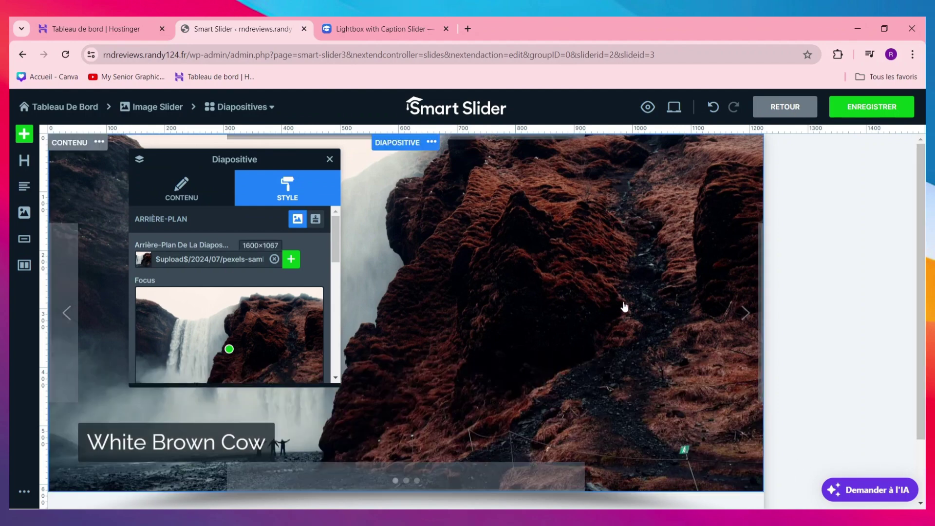
pyautogui.click(795, 116)
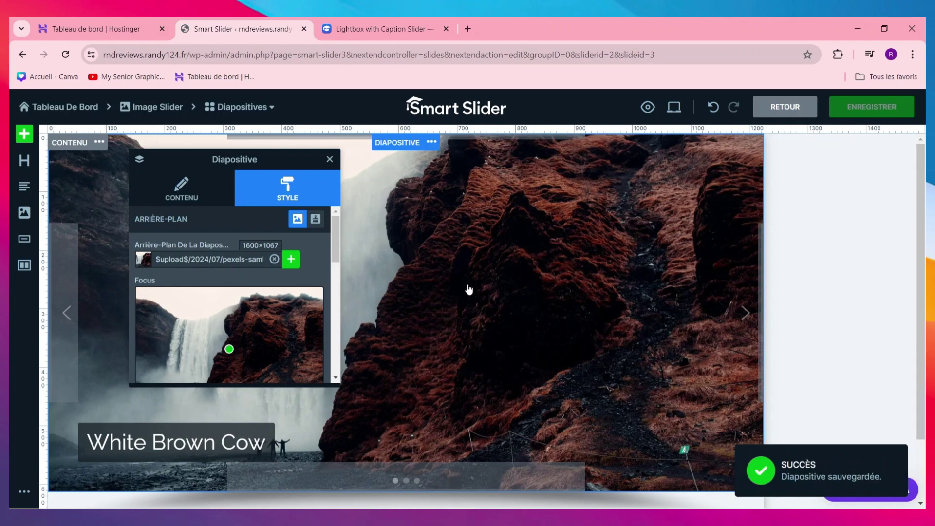
# Step: Leave the slide editor and open the Acceuil page for editing from the site's list of pages
pyautogui.click(22, 54)
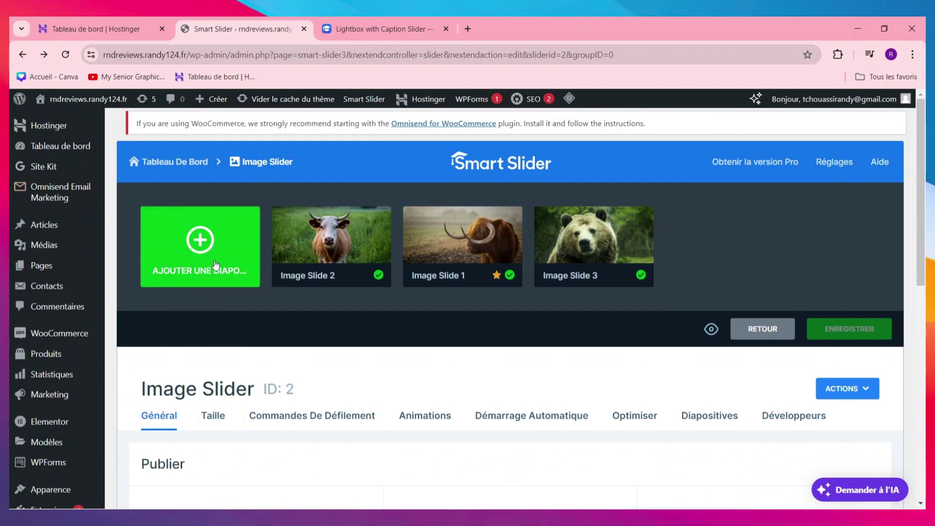
pyautogui.scroll(-5, 217, 271)
pyautogui.scroll(5, 63, 267)
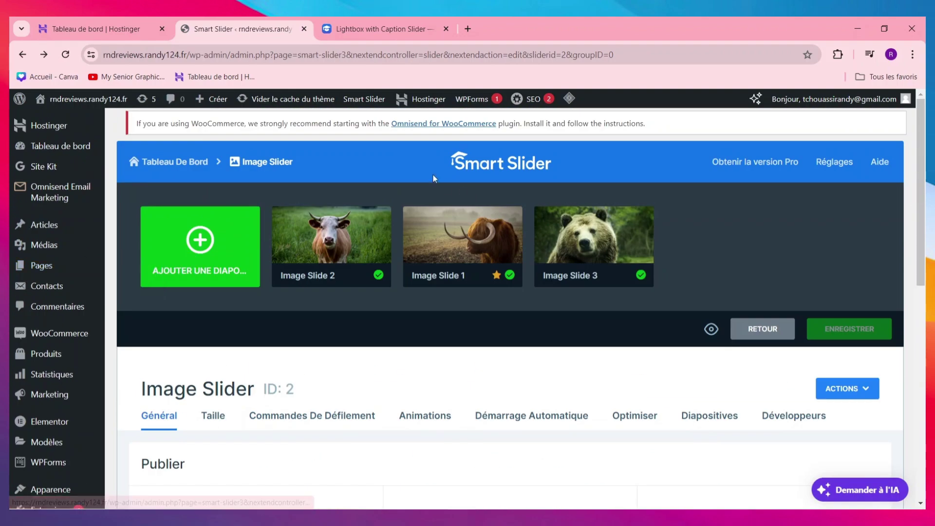
pyautogui.moveTo(47, 269)
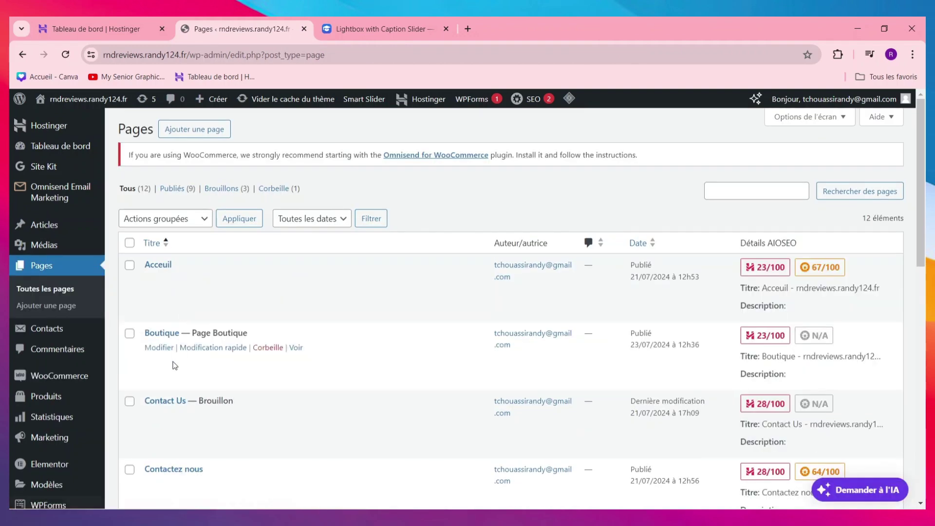
pyautogui.scroll(-1, 174, 365)
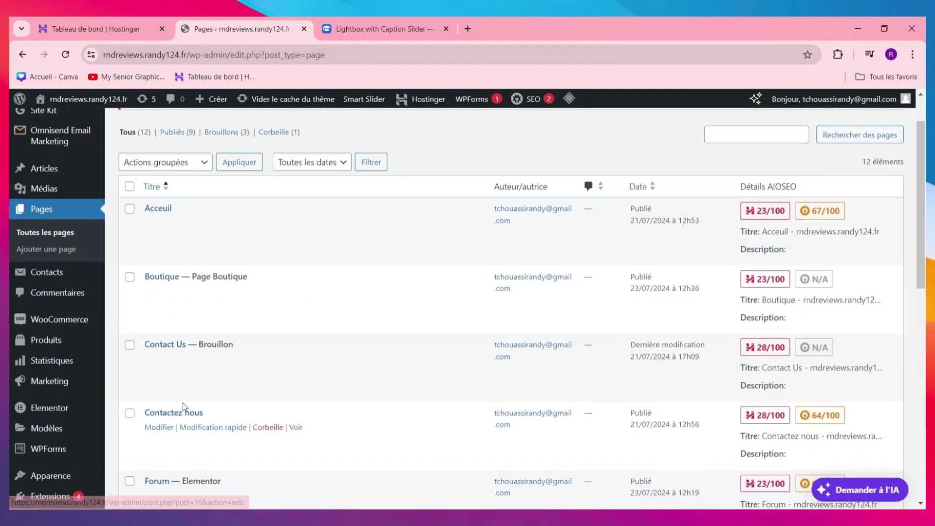
pyautogui.scroll(1, 183, 402)
pyautogui.click(162, 265)
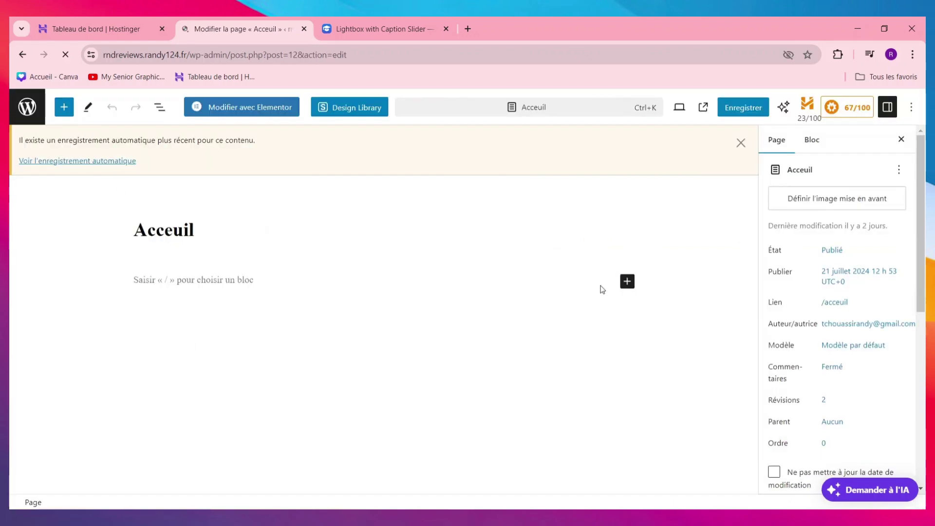
# Step: Add a Smart Slider 3 block containing the Image Slider to the Acceuil page and save the page
pyautogui.click(628, 282)
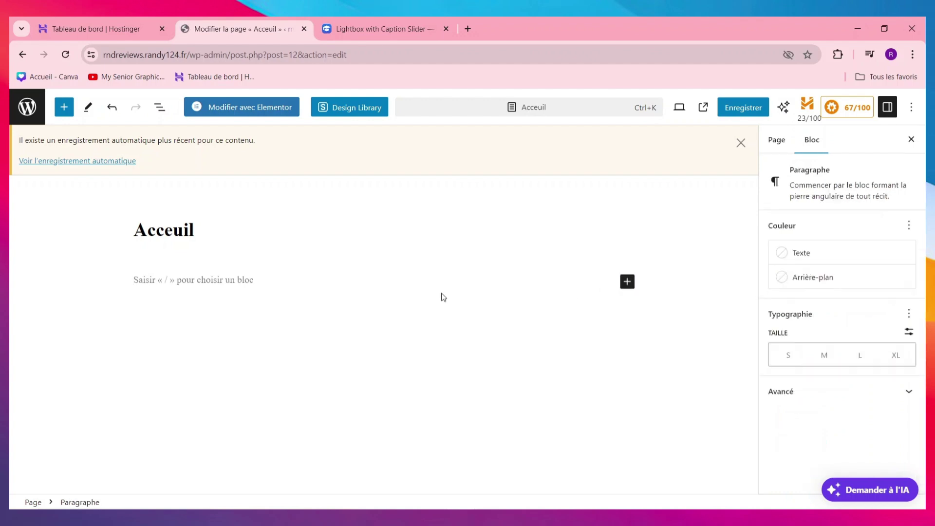
pyautogui.write('sma')
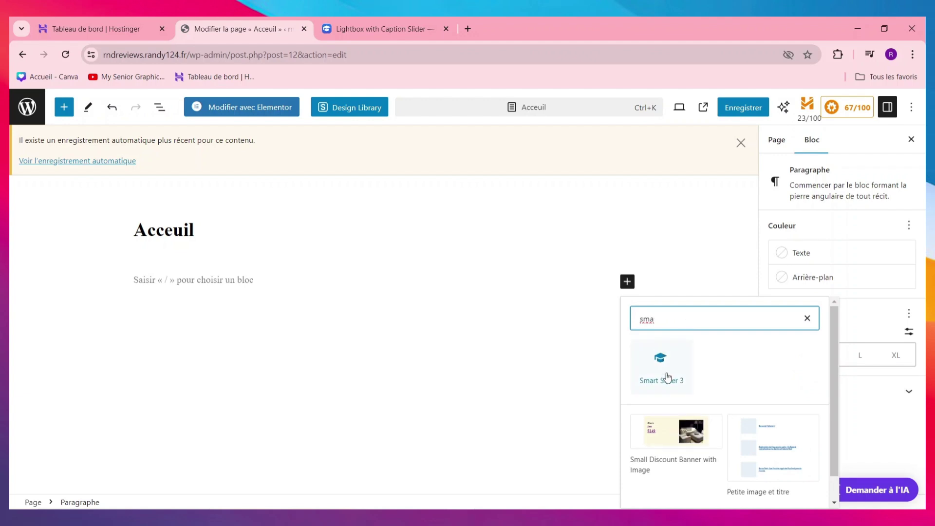
pyautogui.click(666, 382)
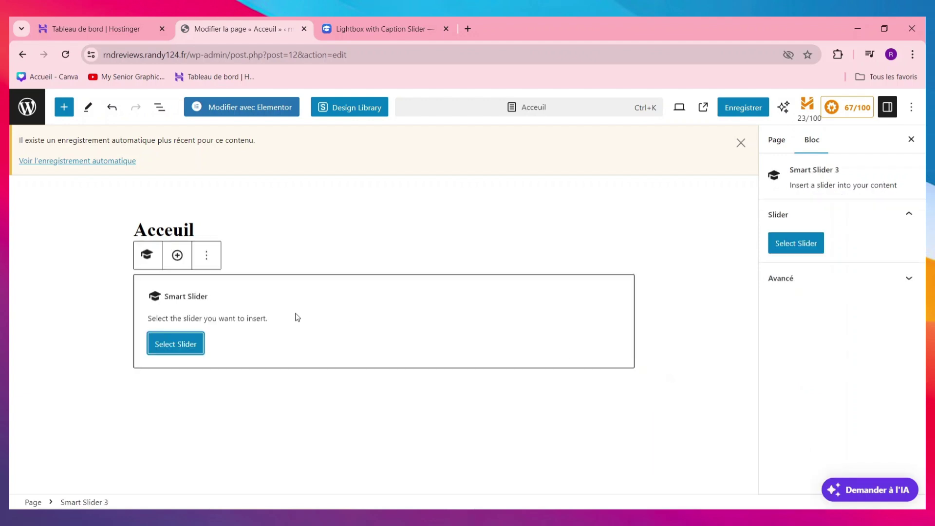
pyautogui.click(171, 347)
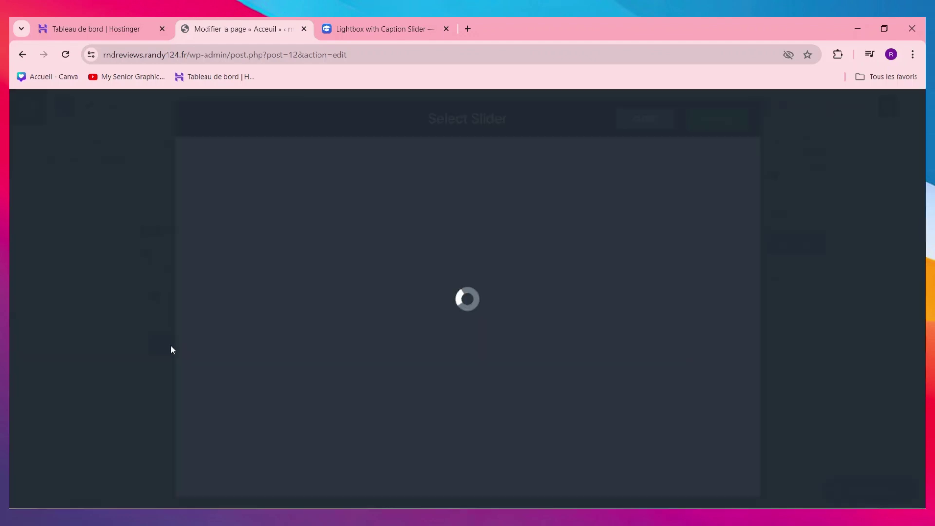
pyautogui.click(295, 220)
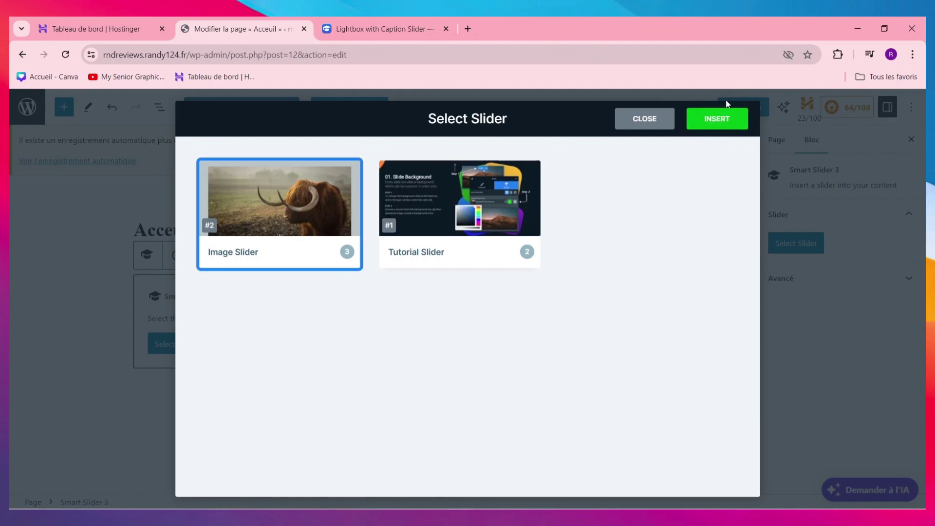
pyautogui.click(729, 119)
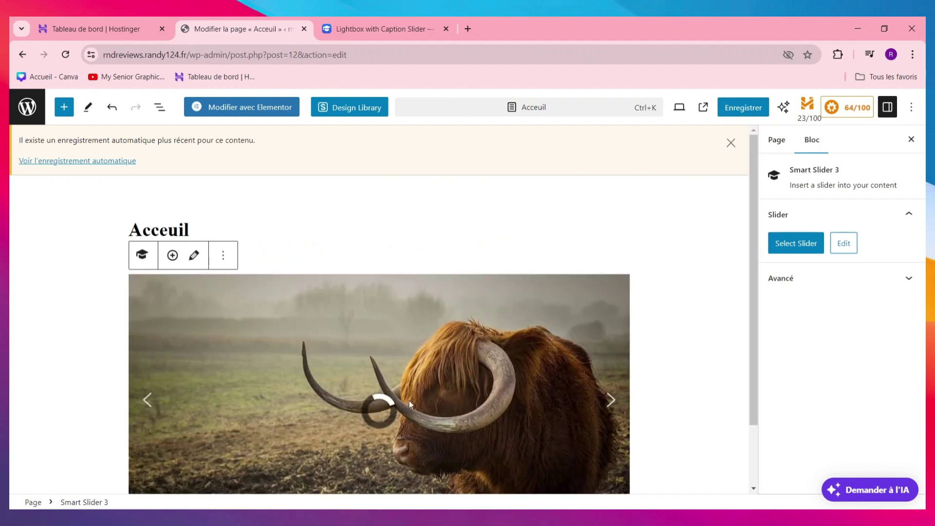
pyautogui.scroll(-1, 420, 391)
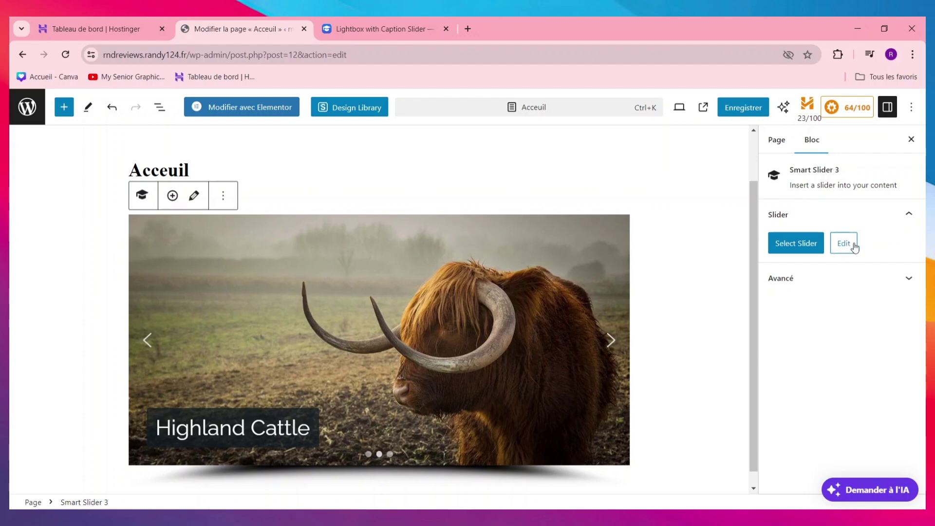
pyautogui.click(746, 108)
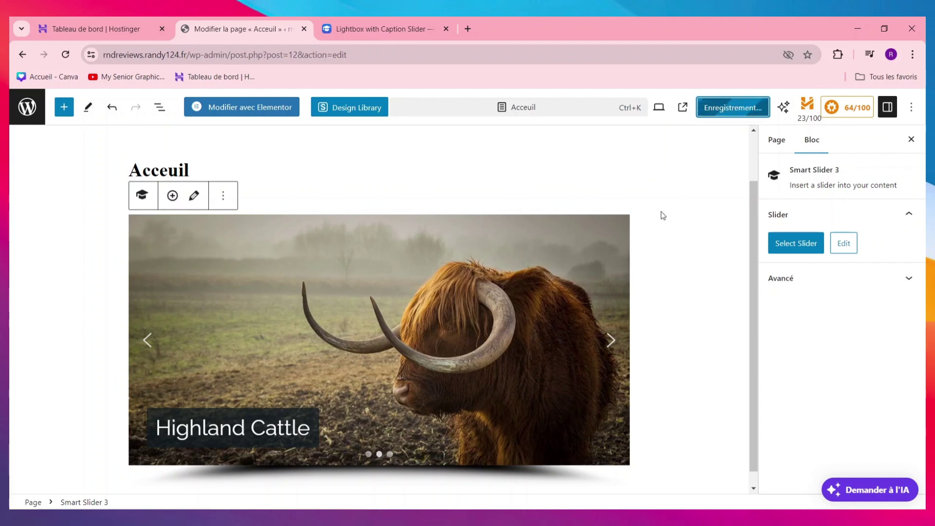
# Step: Exit the page editor, visit the live site and check the slider on the home page by advancing its slides
pyautogui.click(27, 106)
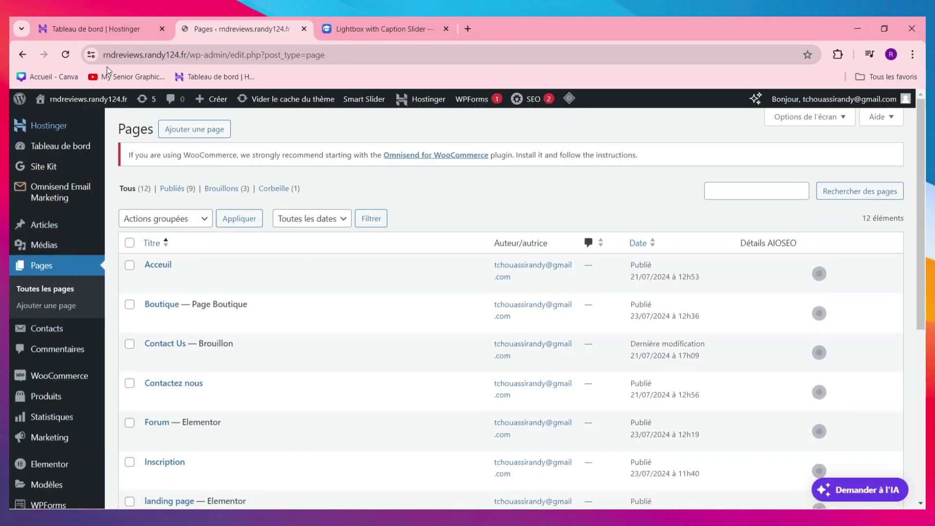
pyautogui.moveTo(87, 100)
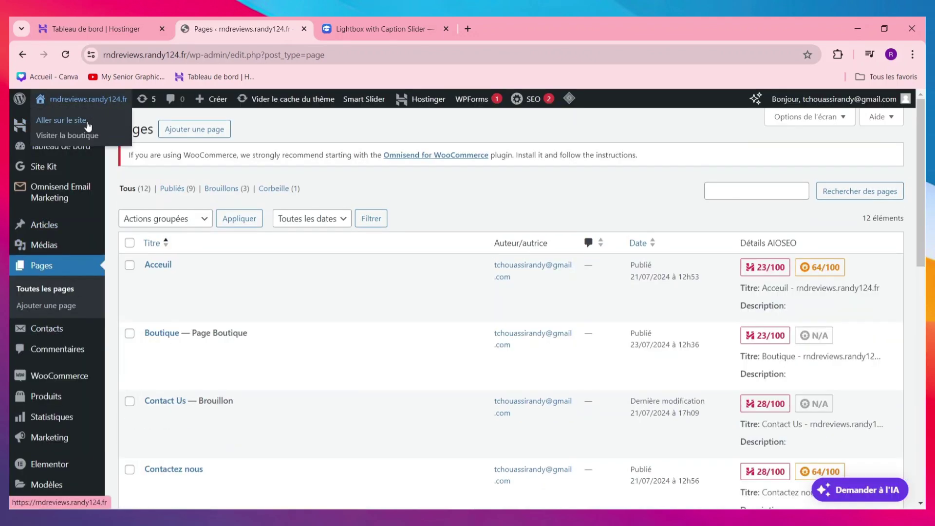
pyautogui.click(88, 126)
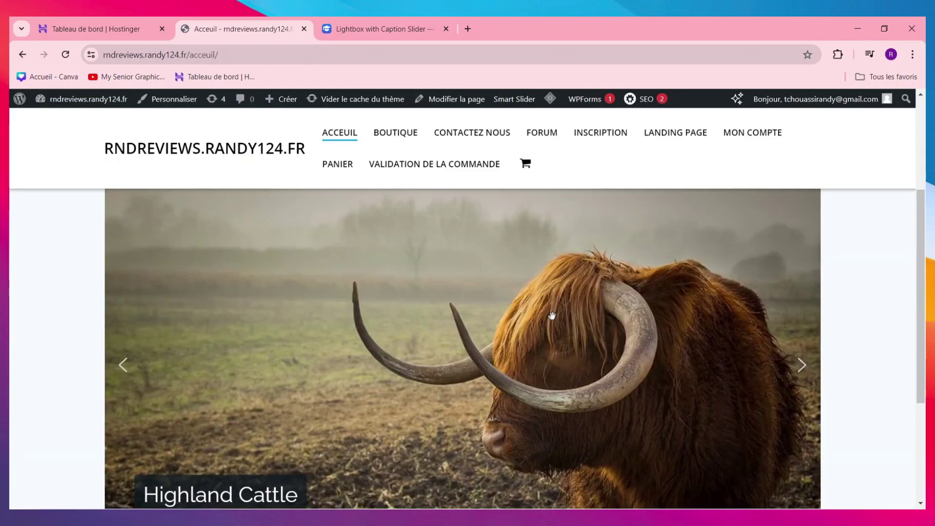
pyautogui.scroll(-2, 800, 375)
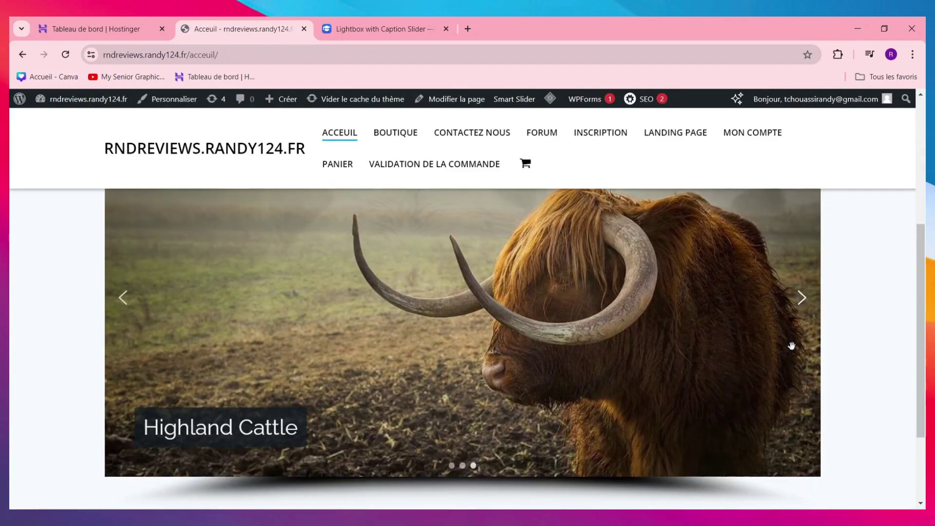
pyautogui.click(808, 310)
pyautogui.scroll(1, 808, 310)
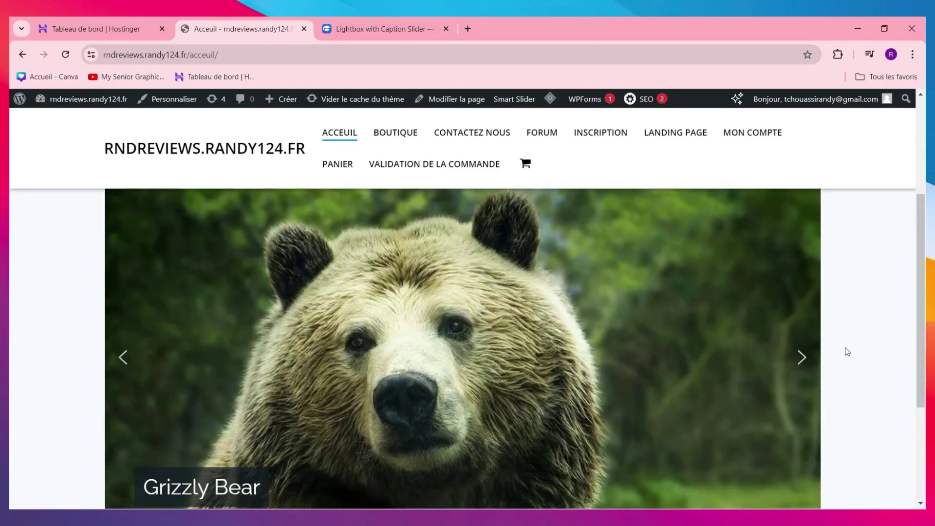
pyautogui.scroll(-1, 805, 358)
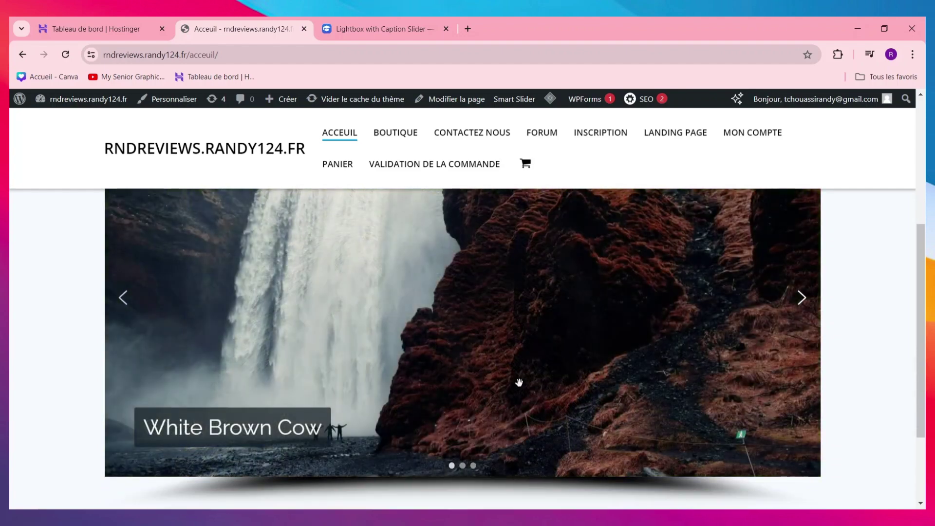